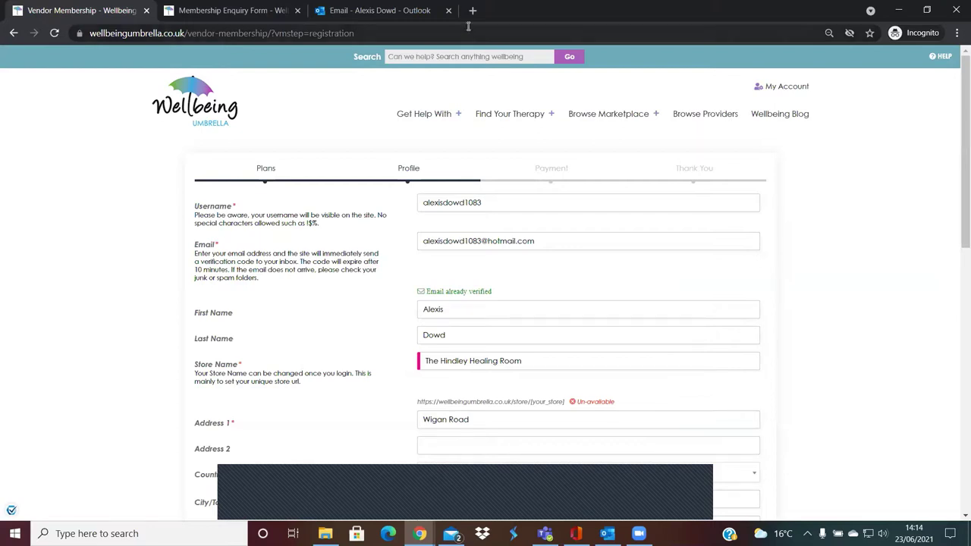
# Step: View the Membership Enquiry Form down to its insurance and Business Basics (annual) £69.99 package questions
pyautogui.click(243, 11)
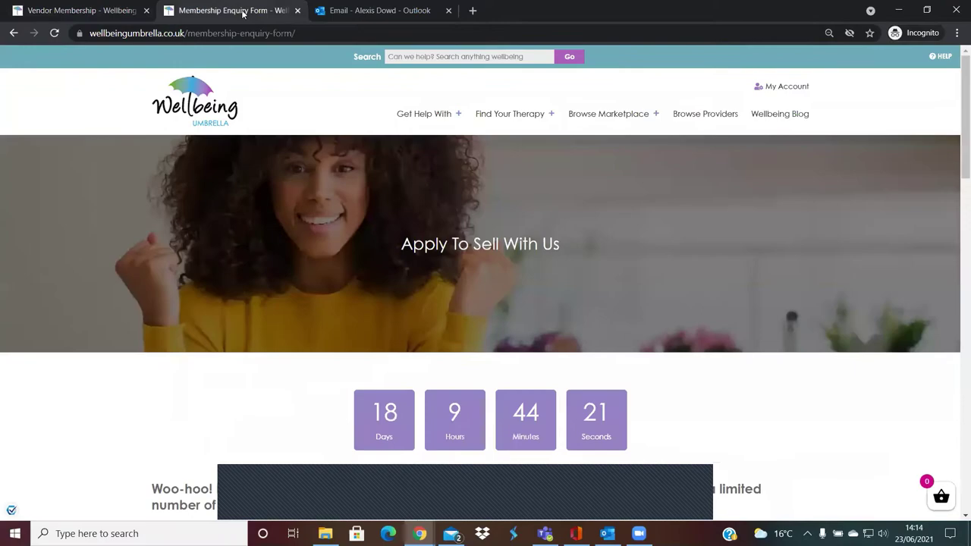
pyautogui.scroll(-2, 956, 183)
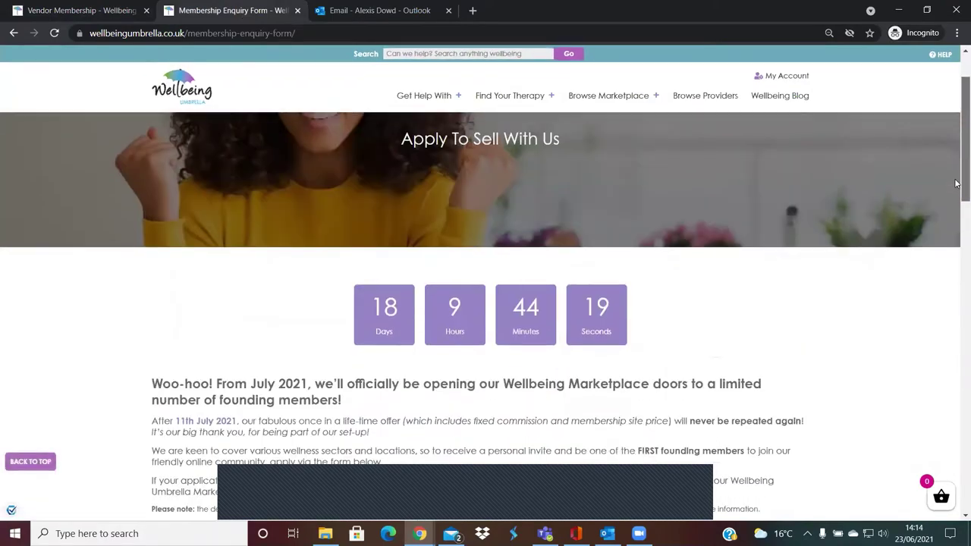
pyautogui.moveTo(956, 183); pyautogui.dragTo(955, 414)
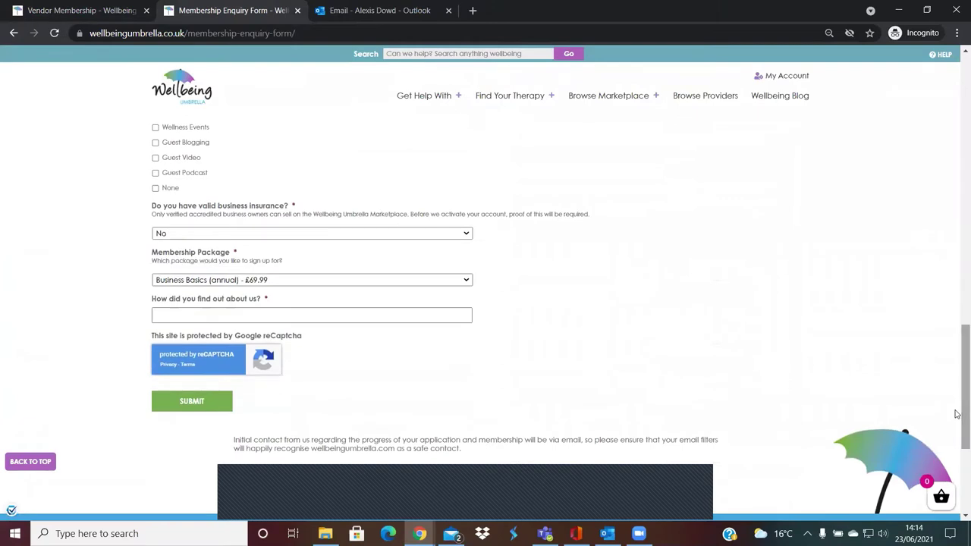
# Step: Return to the Vendor Membership registration form and scroll down to the Store Name field
pyautogui.click(91, 10)
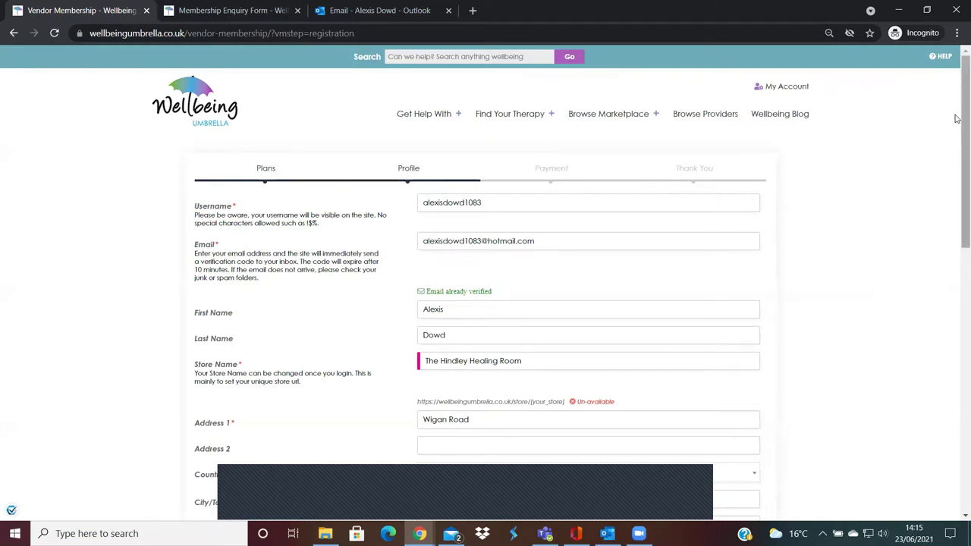
pyautogui.scroll(-1, 956, 127)
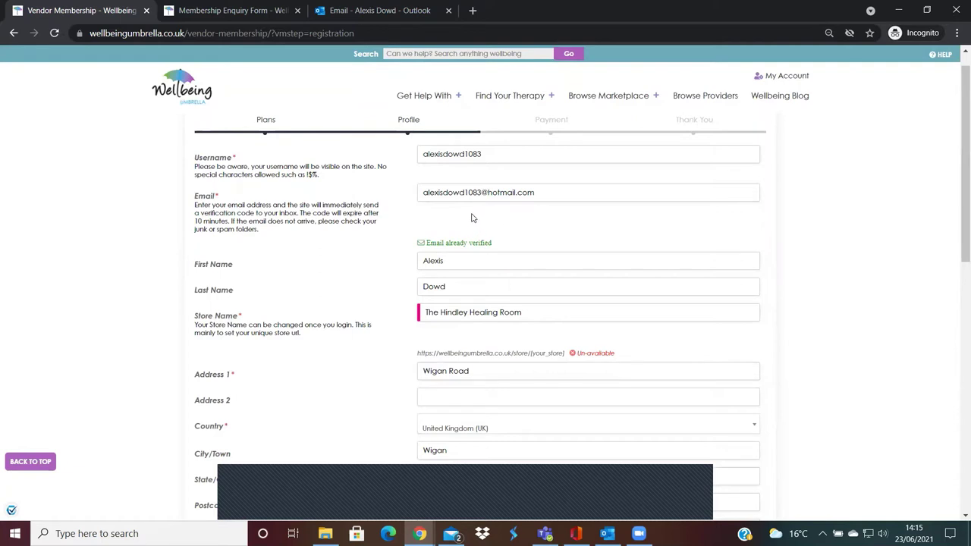
pyautogui.click(368, 11)
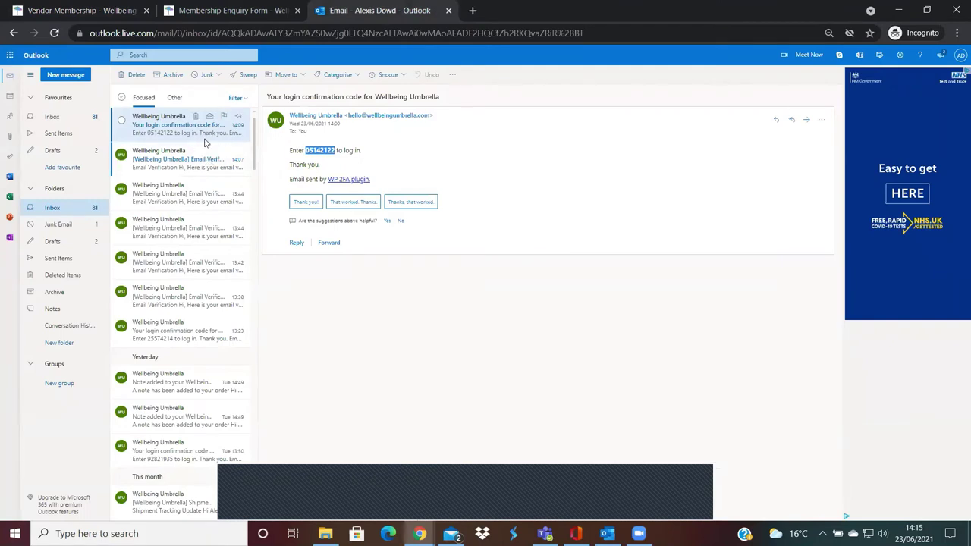
pyautogui.click(180, 163)
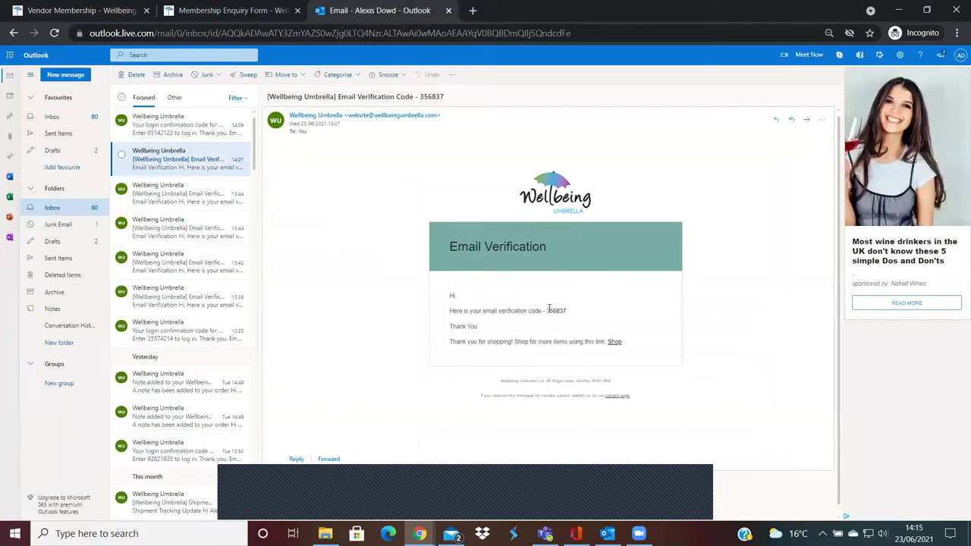
pyautogui.moveTo(546, 310); pyautogui.dragTo(566, 310)
pyautogui.click(120, 15)
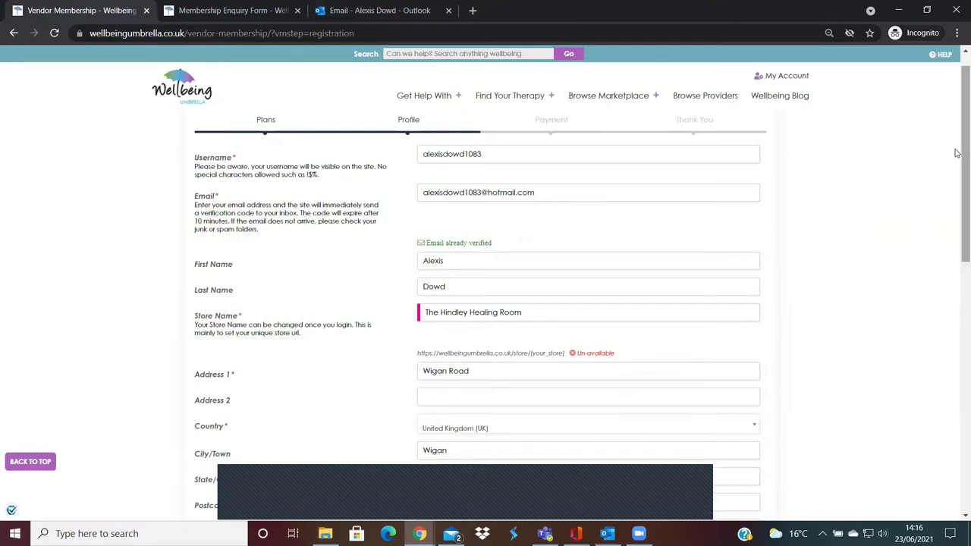
# Step: Append 'UK' to the store name so 'The Hindley Healing Room UK' is flagged Available
pyautogui.moveTo(957, 157); pyautogui.dragTo(956, 179)
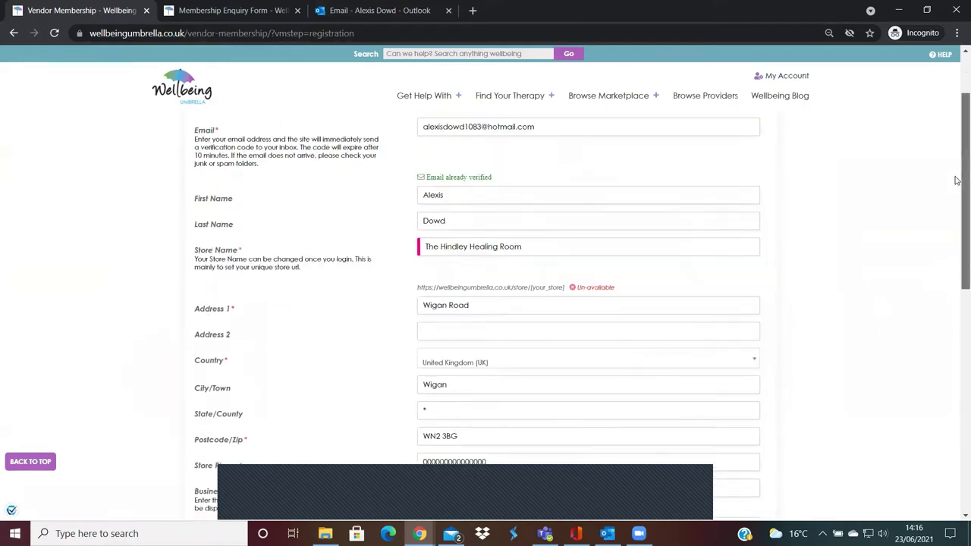
pyautogui.click(526, 247)
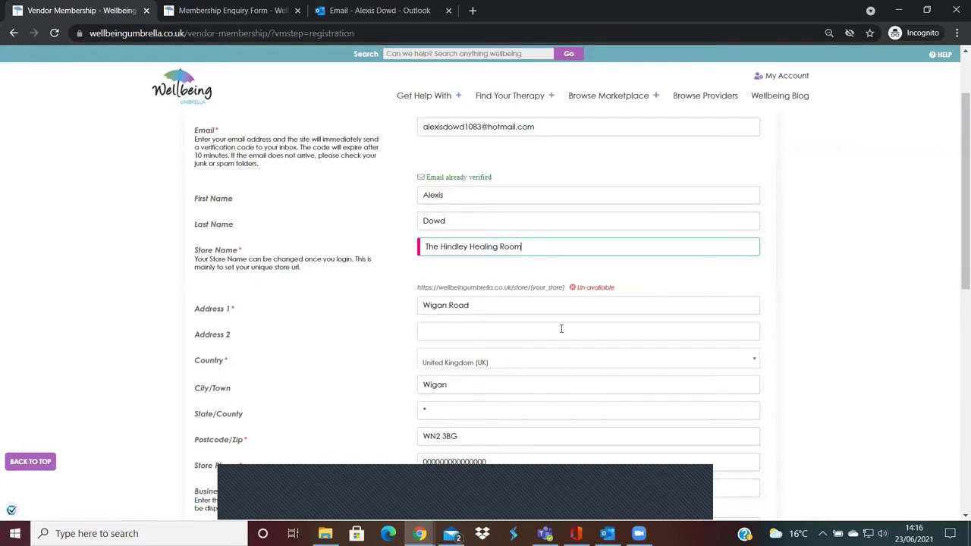
pyautogui.write('UK')
pyautogui.click(632, 226)
pyautogui.click(621, 270)
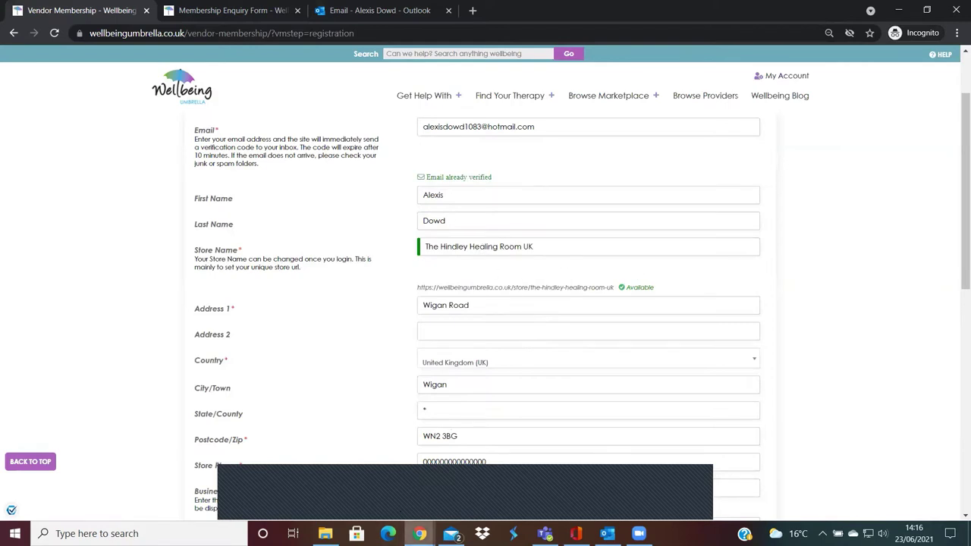
pyautogui.click(419, 533)
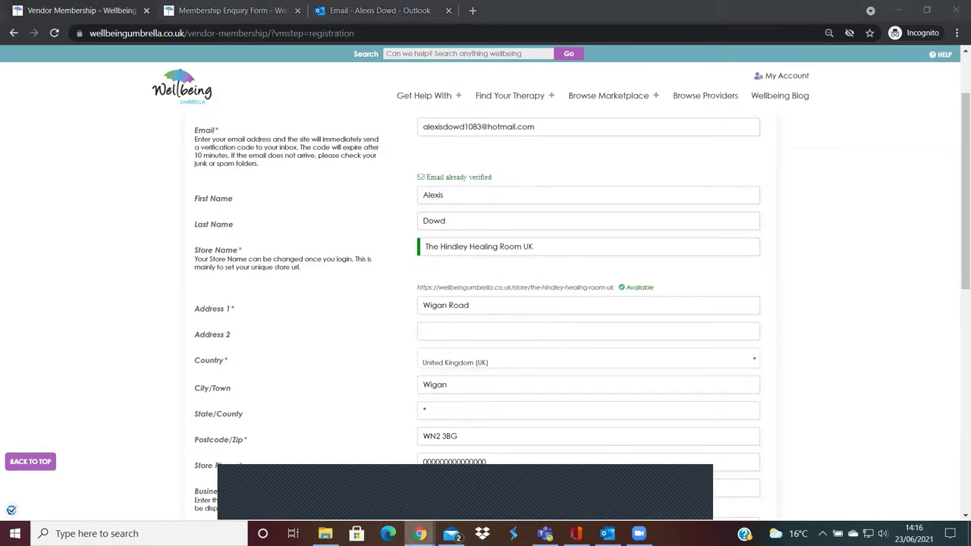
pyautogui.click(357, 481)
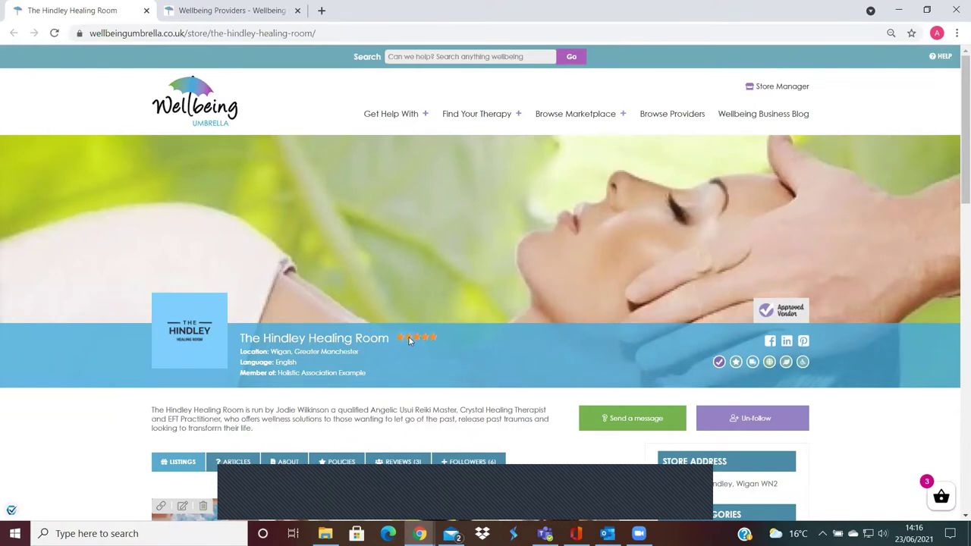
pyautogui.moveTo(416, 345)
pyautogui.moveTo(419, 532)
pyautogui.click(490, 483)
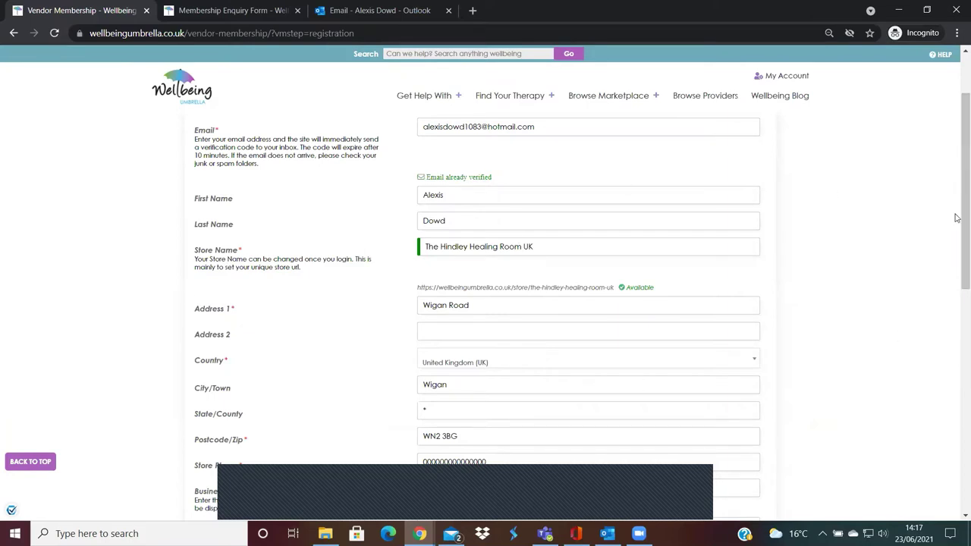
pyautogui.moveTo(957, 192); pyautogui.dragTo(956, 221)
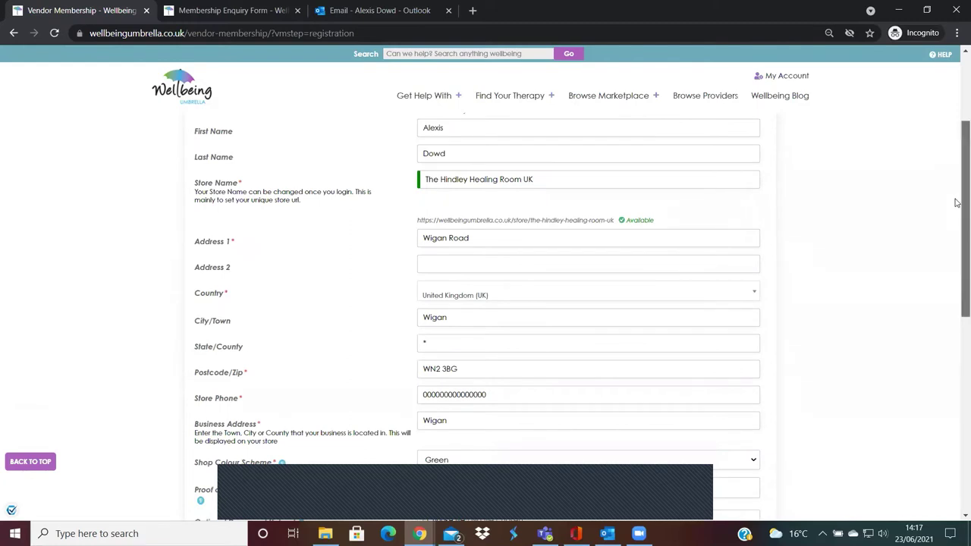
pyautogui.scroll(-1, 956, 224)
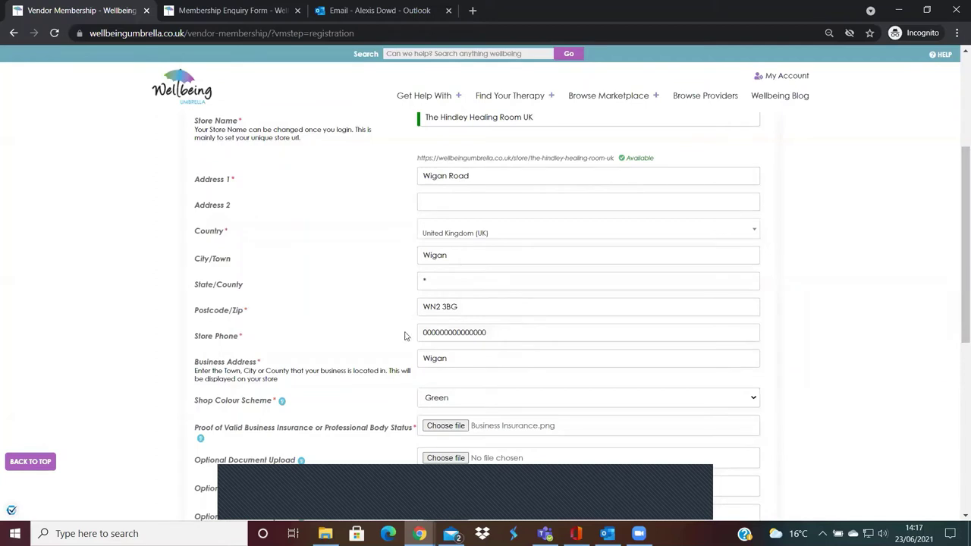
pyautogui.click(471, 356)
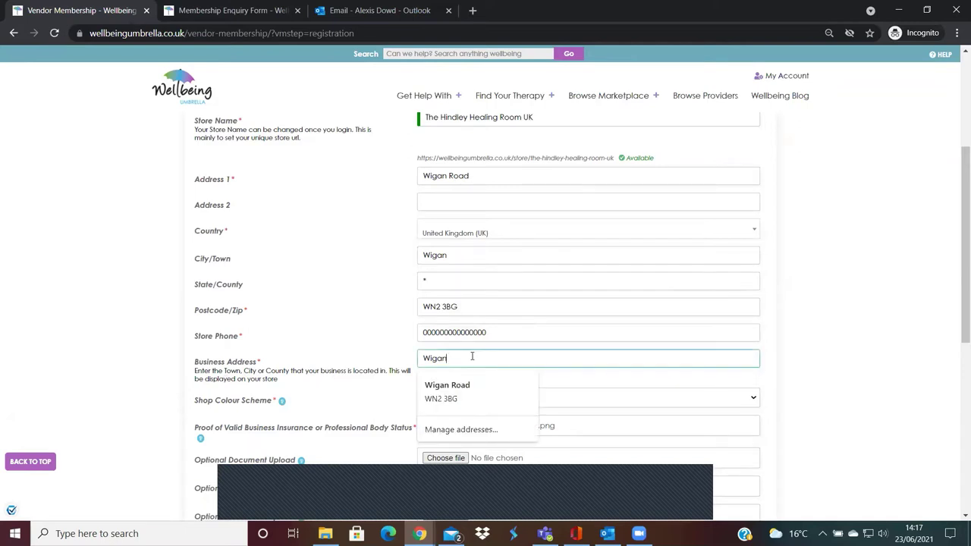
pyautogui.click(383, 345)
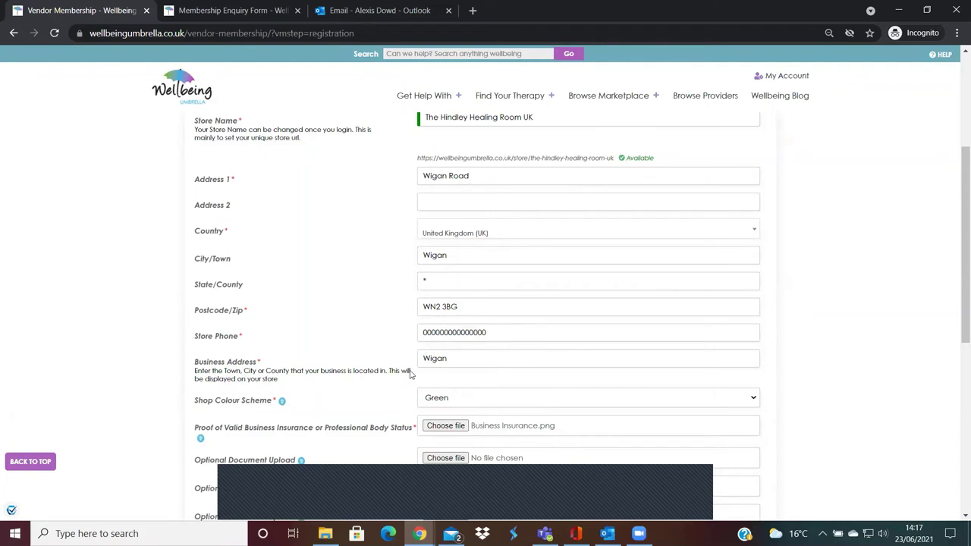
pyautogui.moveTo(418, 533)
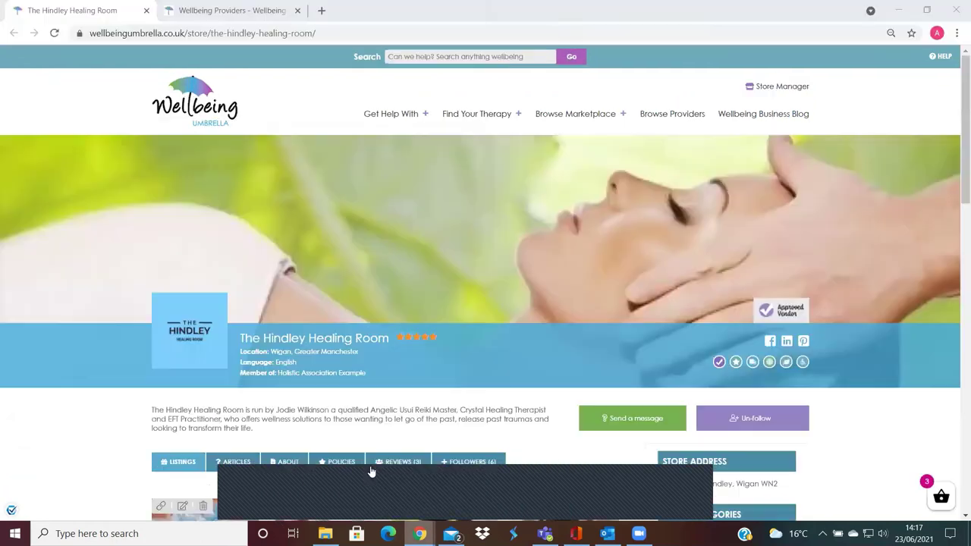
# Step: View The Hindley Healing Room store page, then clear the Manchester, UK provider location filter
pyautogui.click(350, 478)
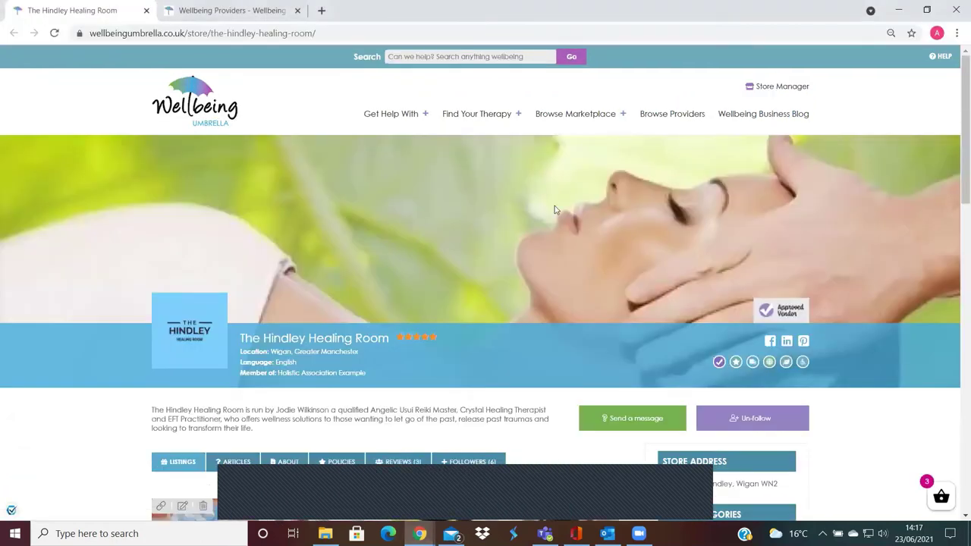
pyautogui.click(250, 10)
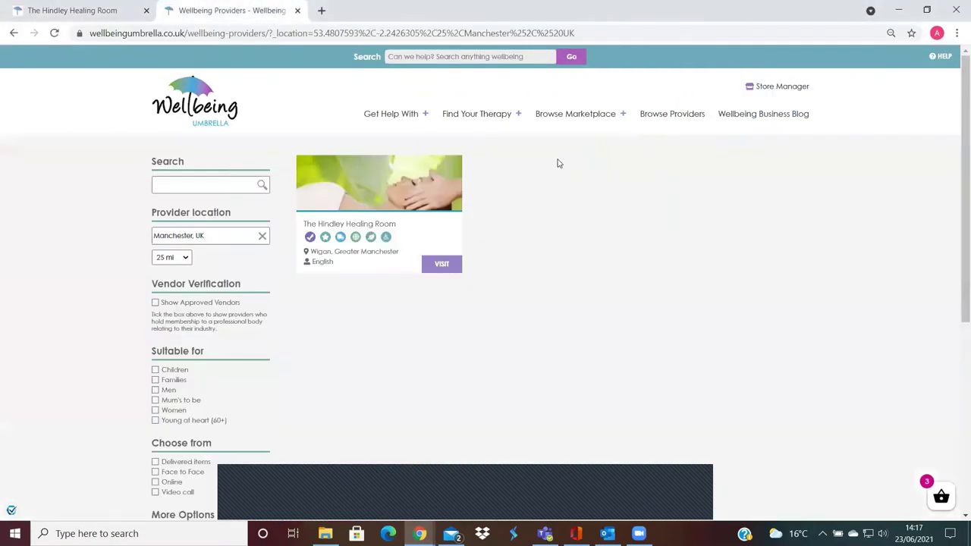
pyautogui.click(262, 237)
pyautogui.click(665, 118)
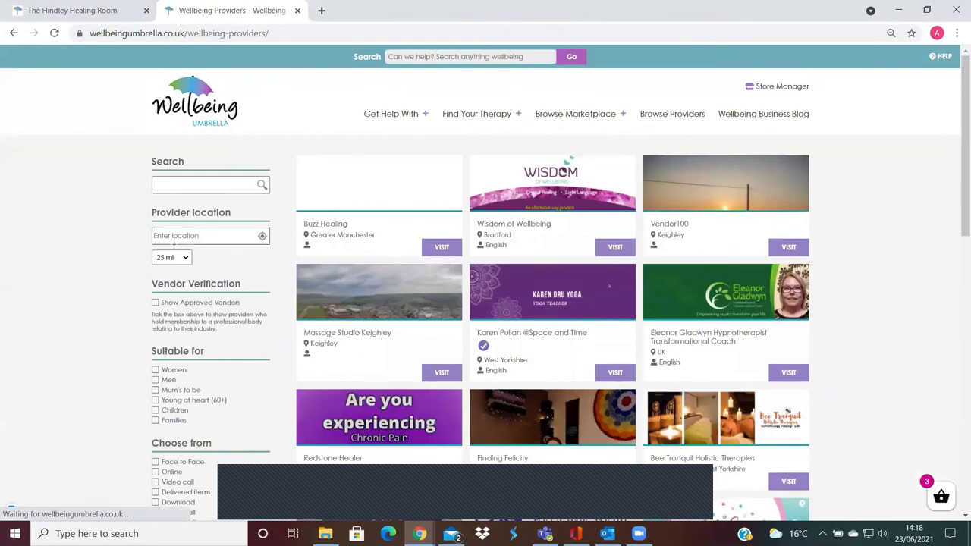
# Step: Set the provider location to 'Wigan, UK', then go back to the vendor registration form
pyautogui.click(200, 236)
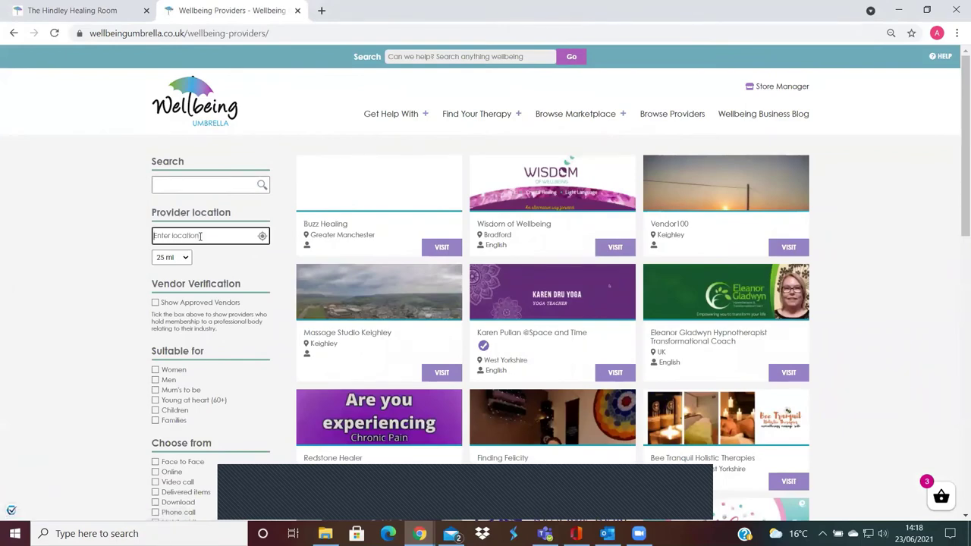
pyautogui.write('wigan')
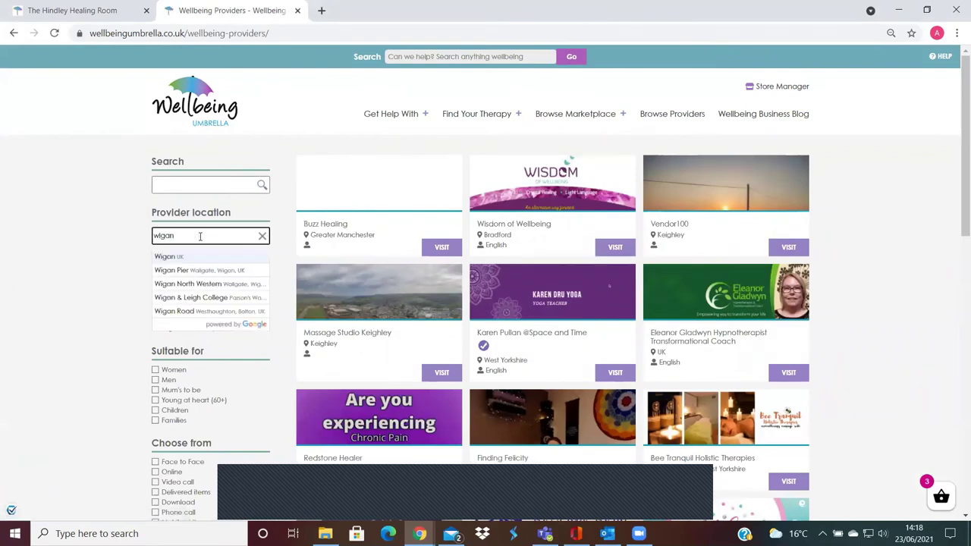
pyautogui.click(188, 257)
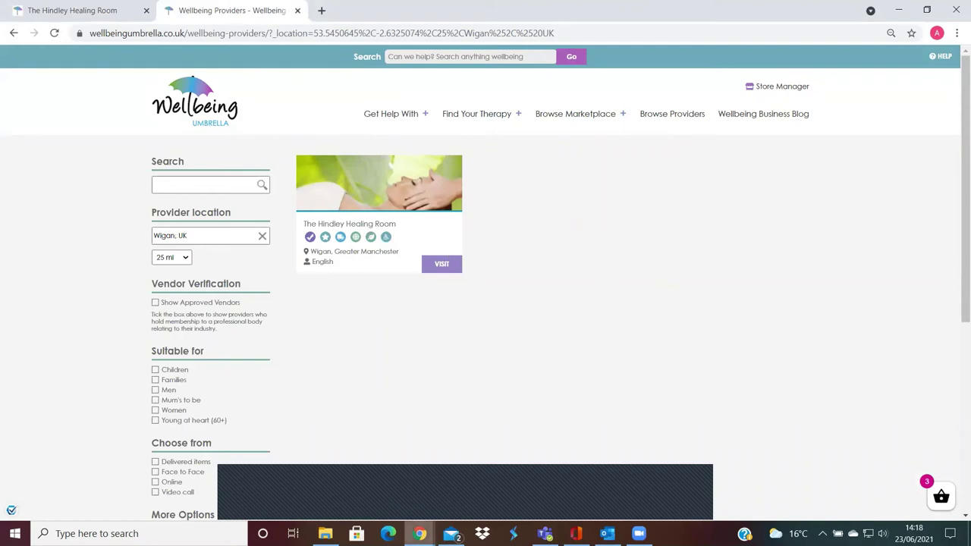
pyautogui.moveTo(419, 533)
pyautogui.click(475, 497)
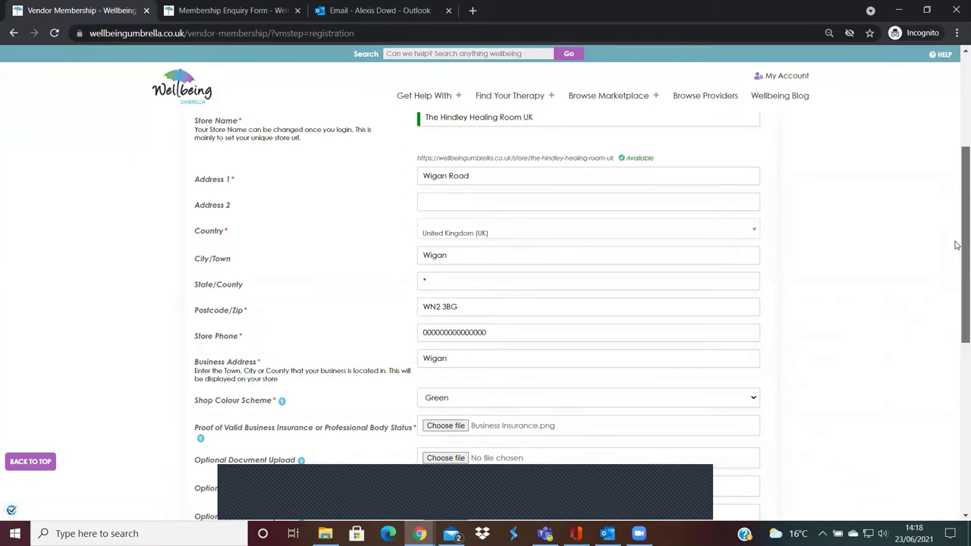
pyautogui.moveTo(957, 250); pyautogui.dragTo(955, 273)
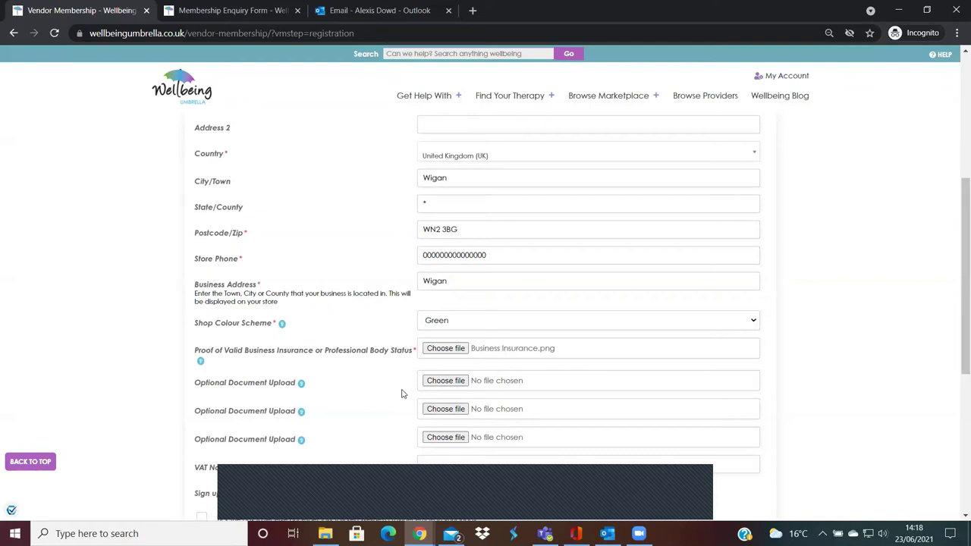
# Step: Check The Hindley Healing Room store page and its badges, then return to the Wigan provider results
pyautogui.moveTo(422, 532)
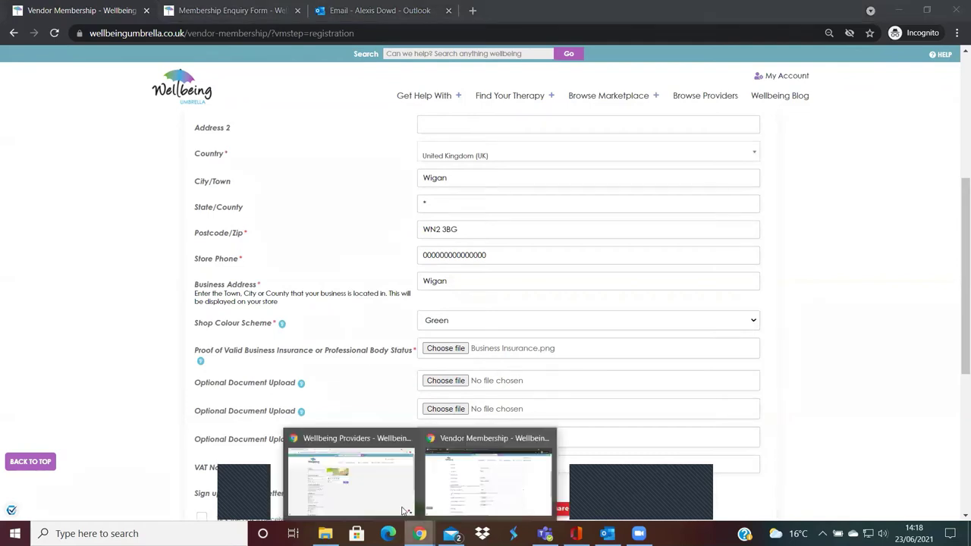
pyautogui.click(388, 493)
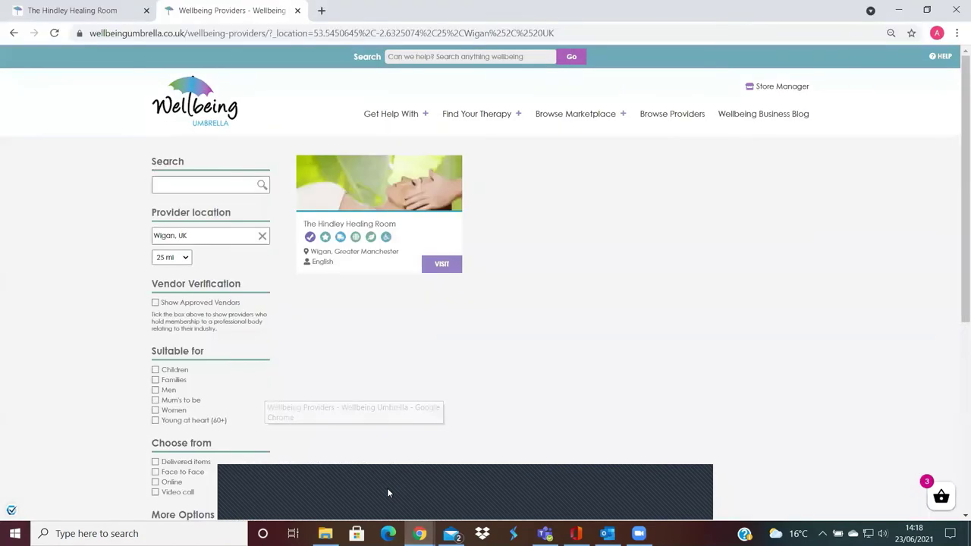
pyautogui.click(101, 11)
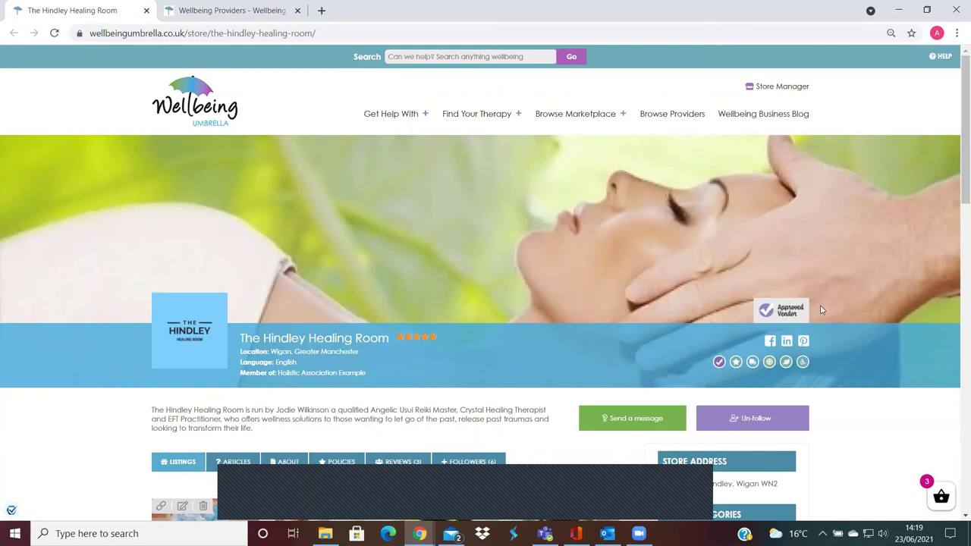
pyautogui.moveTo(718, 365)
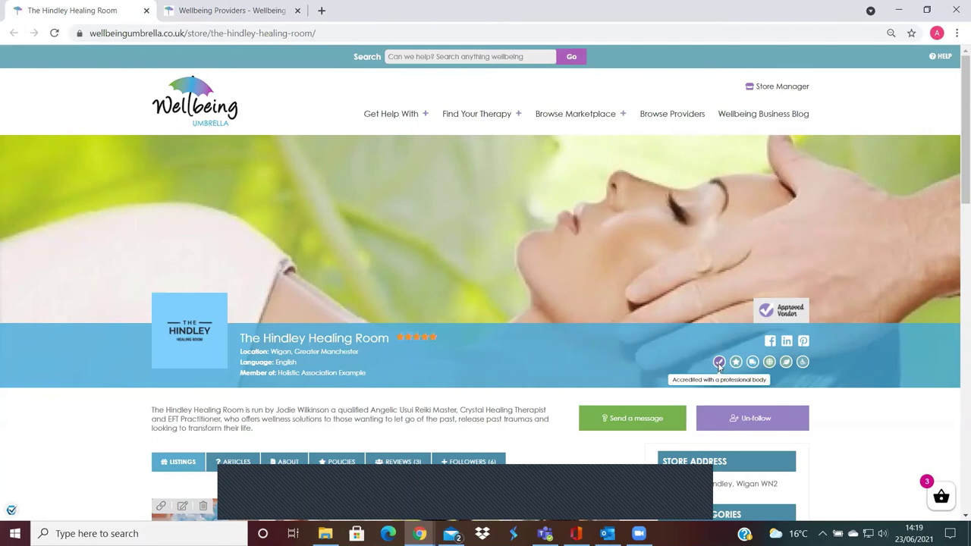
pyautogui.click(220, 10)
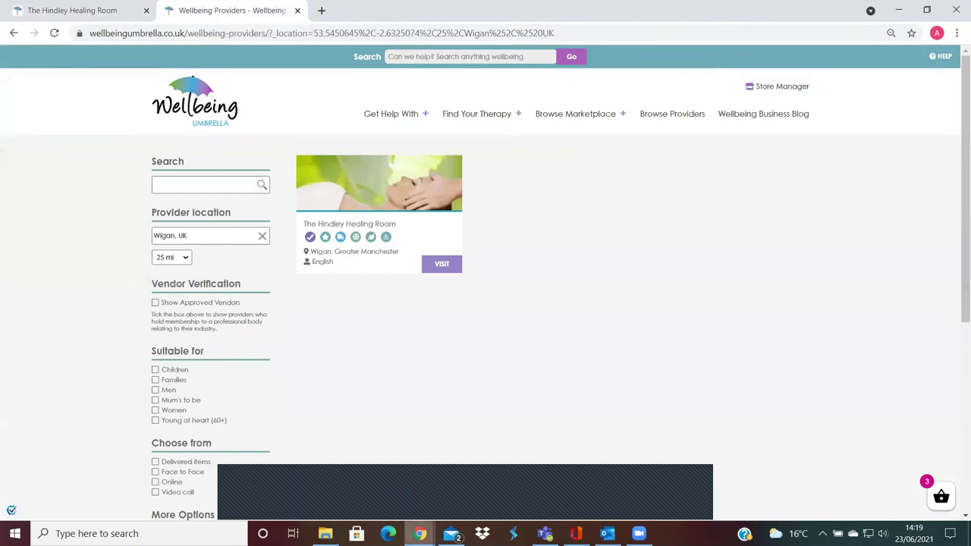
pyautogui.click(419, 533)
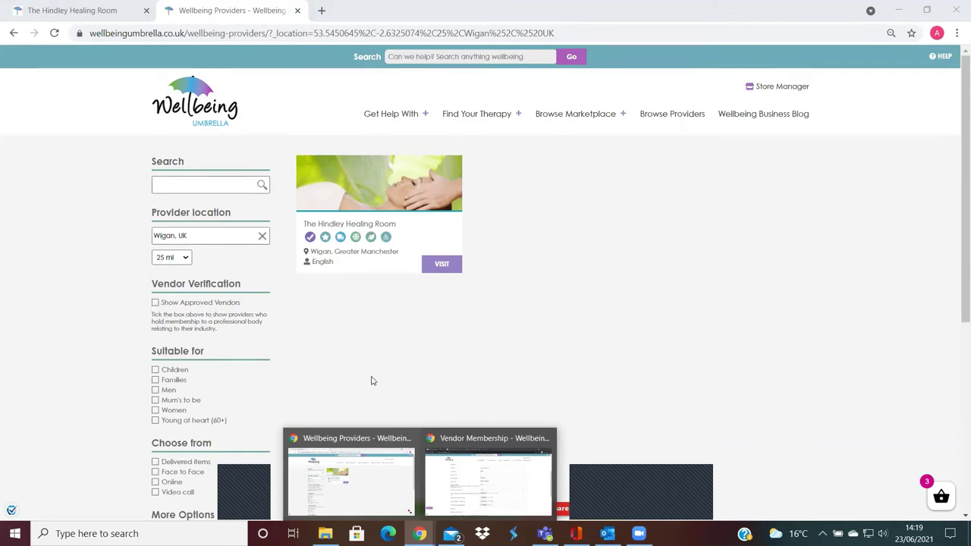
# Step: Go back to the vendor registration form and scroll down to the Terms & Conditions link
pyautogui.click(465, 482)
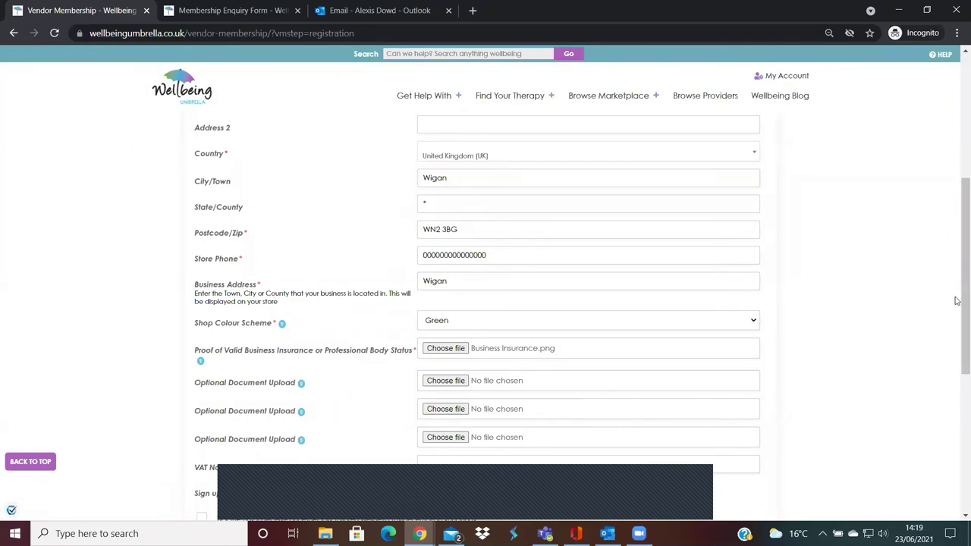
pyautogui.moveTo(956, 302); pyautogui.dragTo(957, 355)
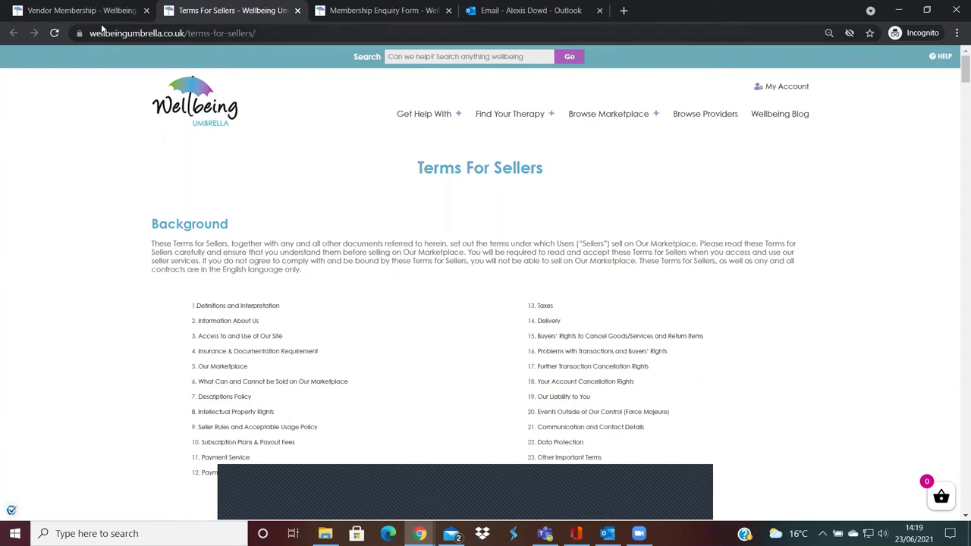
# Step: Agree to the Terms & Conditions on the registration form and confirm it
pyautogui.click(83, 10)
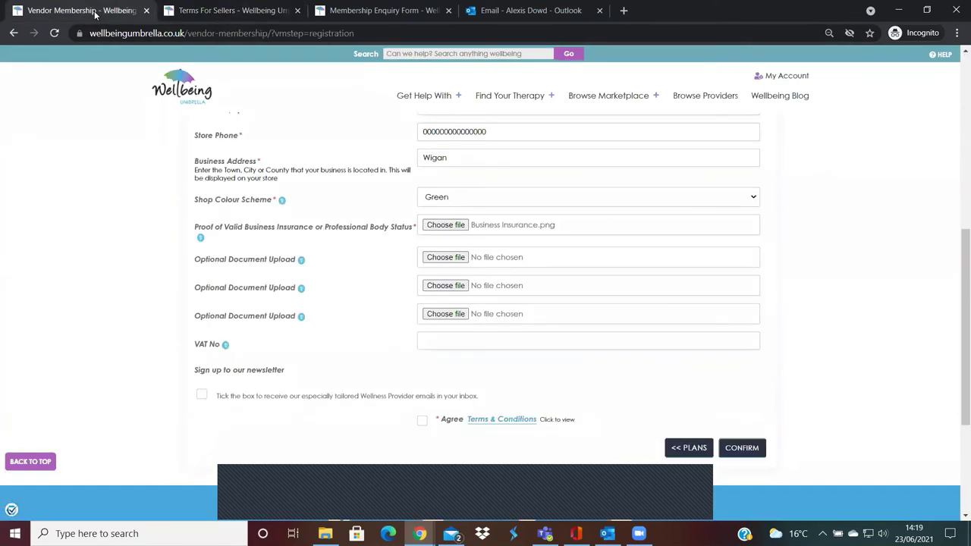
pyautogui.click(422, 422)
pyautogui.click(746, 447)
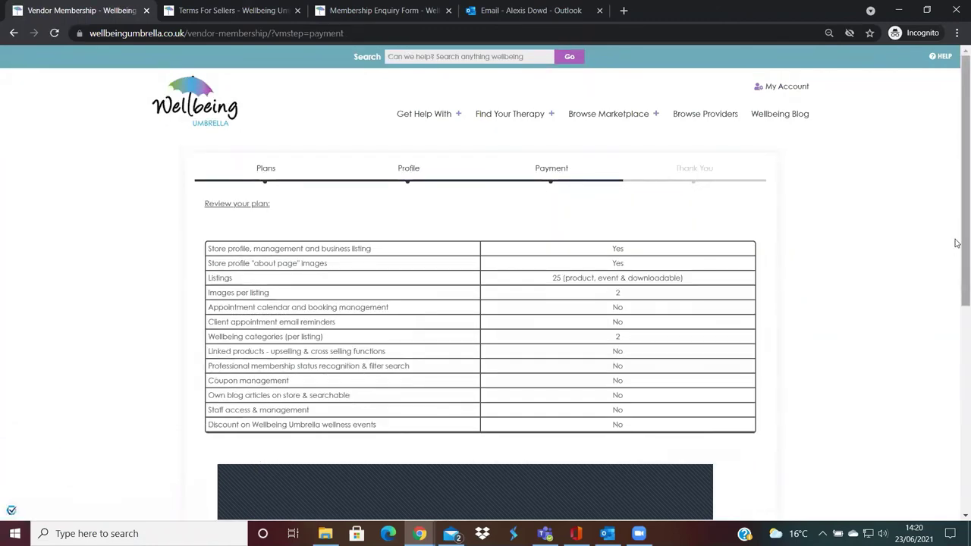
# Step: Choose Credit or Debit Card (Stripe) as the payment option for the £69.99-per-year plan
pyautogui.scroll(-2, 506, 211)
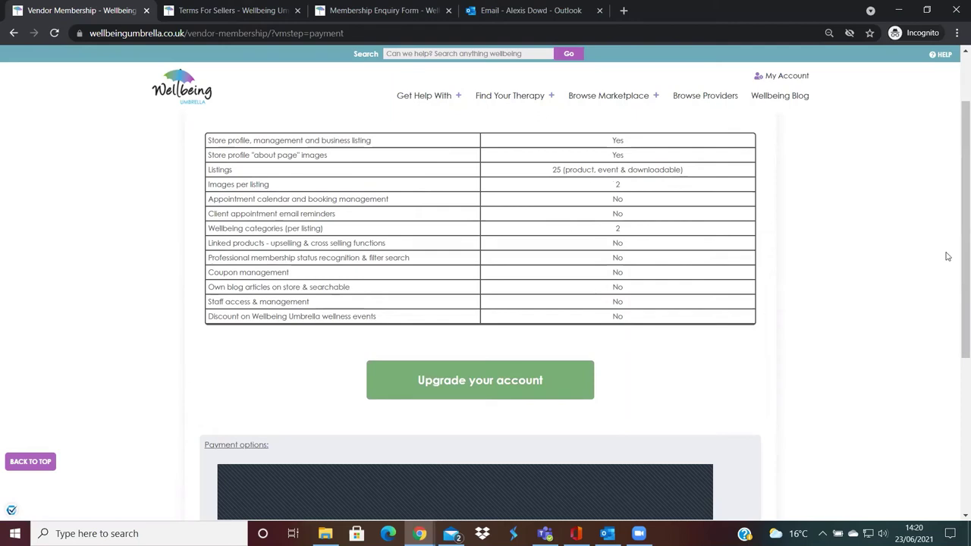
pyautogui.moveTo(957, 252); pyautogui.dragTo(957, 332)
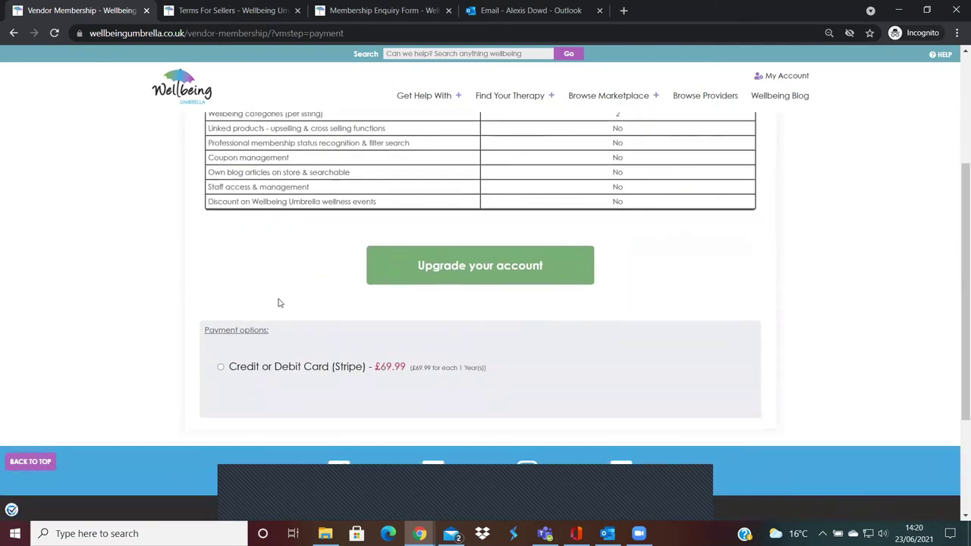
pyautogui.click(221, 368)
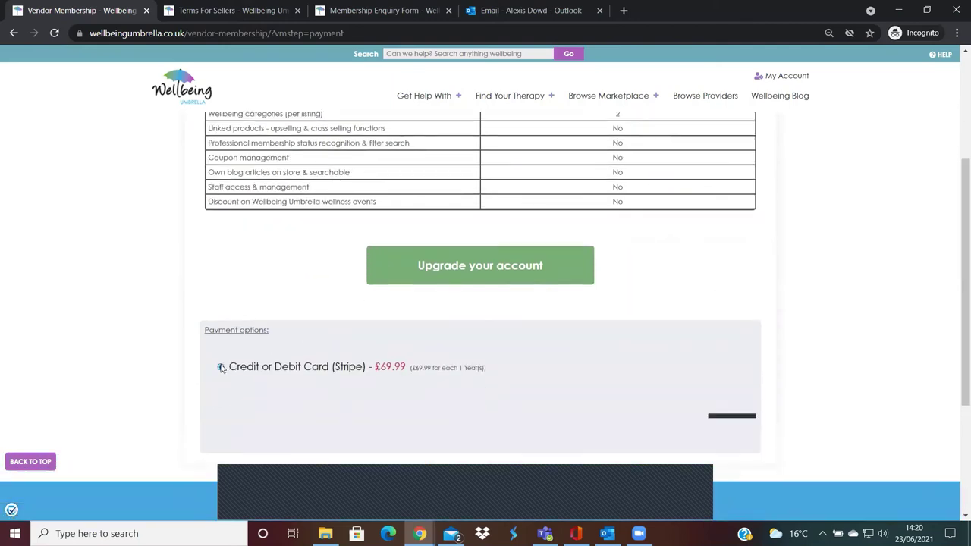